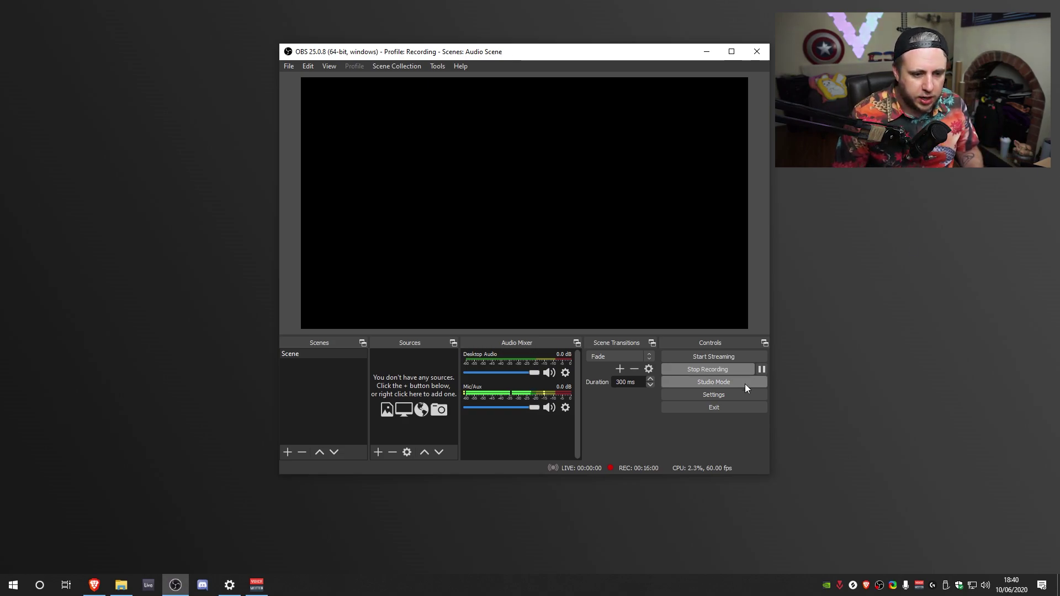
- Open the audio settings and set the first Mic/Auxiliary Audio device to Disabled
left_click(720, 395)
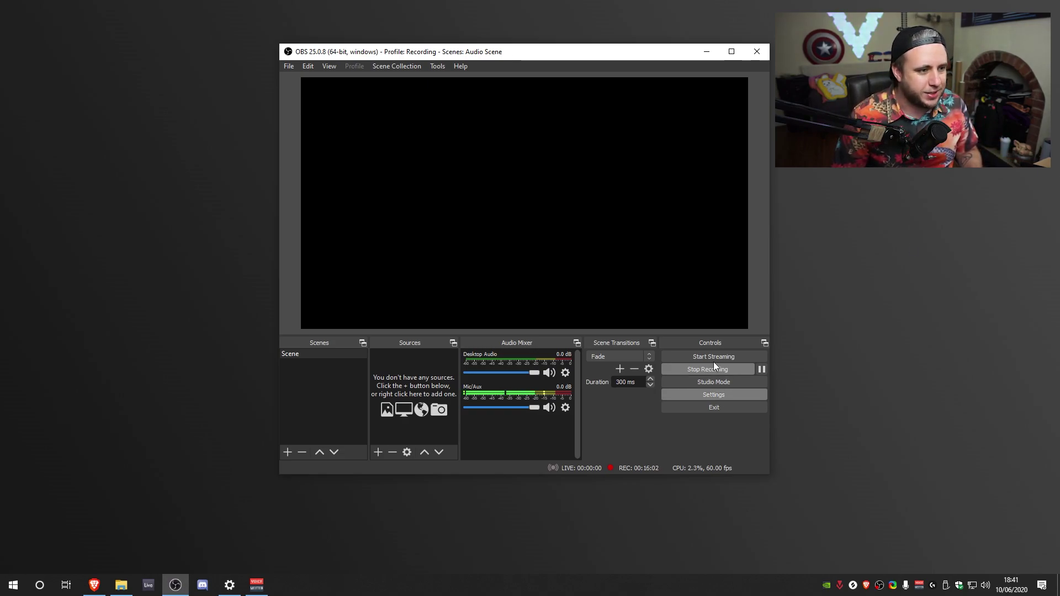
left_click_drag(519, 65, 396, 66)
left_click(174, 166)
left_click(354, 177)
left_click(361, 185)
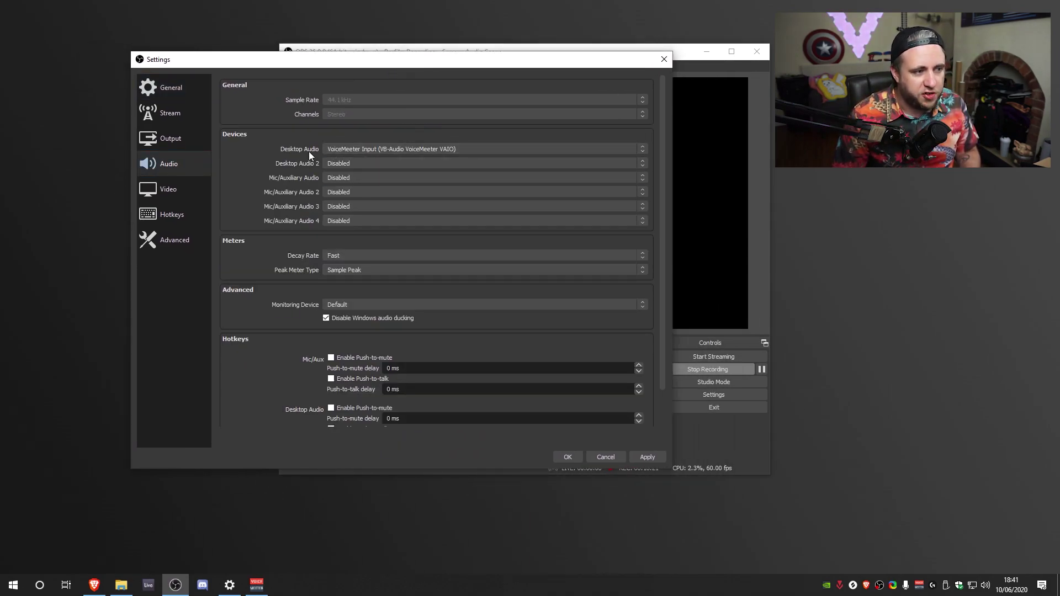
- Set Desktop Audio to VoiceMeeter Input (VB-Audio VoiceMeeter VAIO) and Mic/Auxiliary Audio to Line (MG-XU), and save the settings
left_click(575, 148)
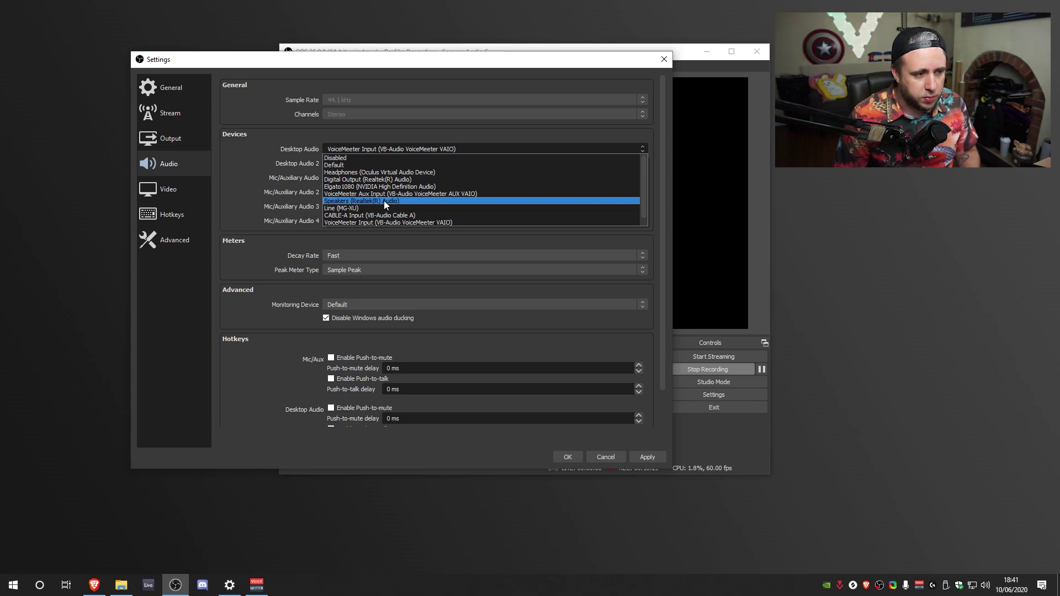
left_click(385, 221)
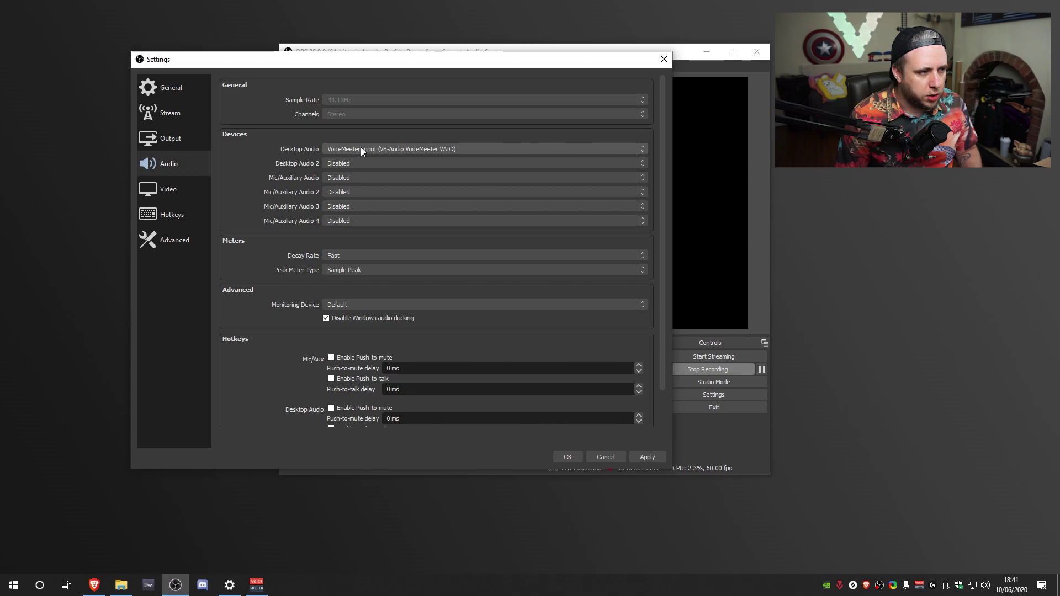
left_click(357, 177)
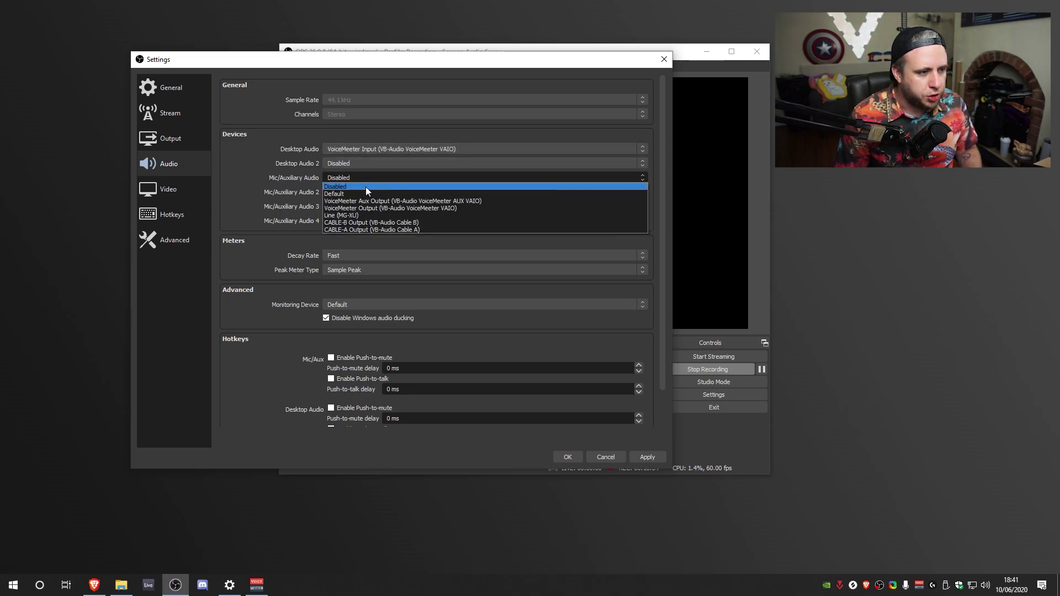
left_click(380, 217)
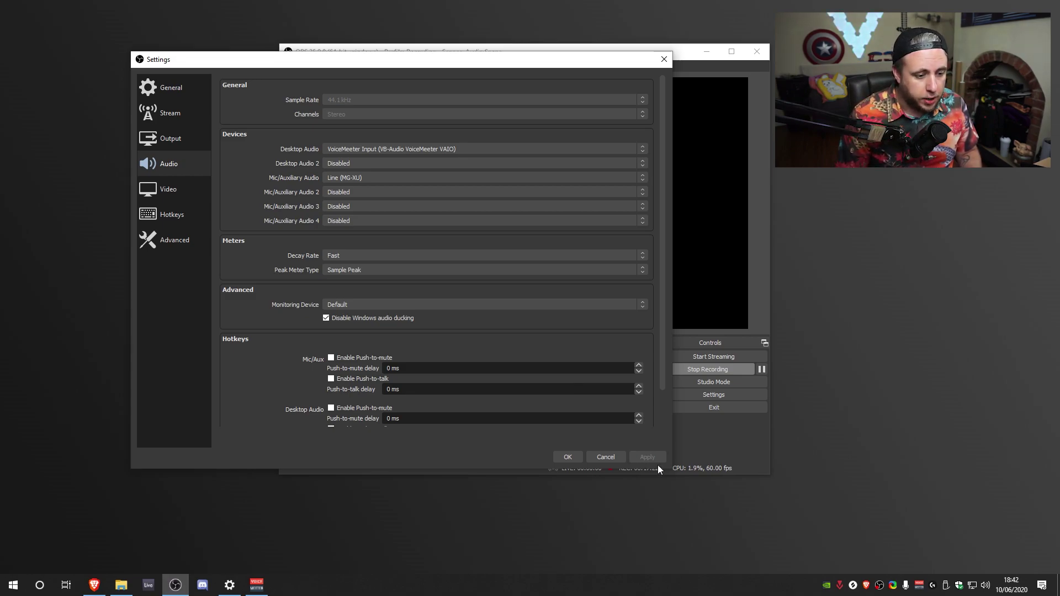
left_click(564, 457)
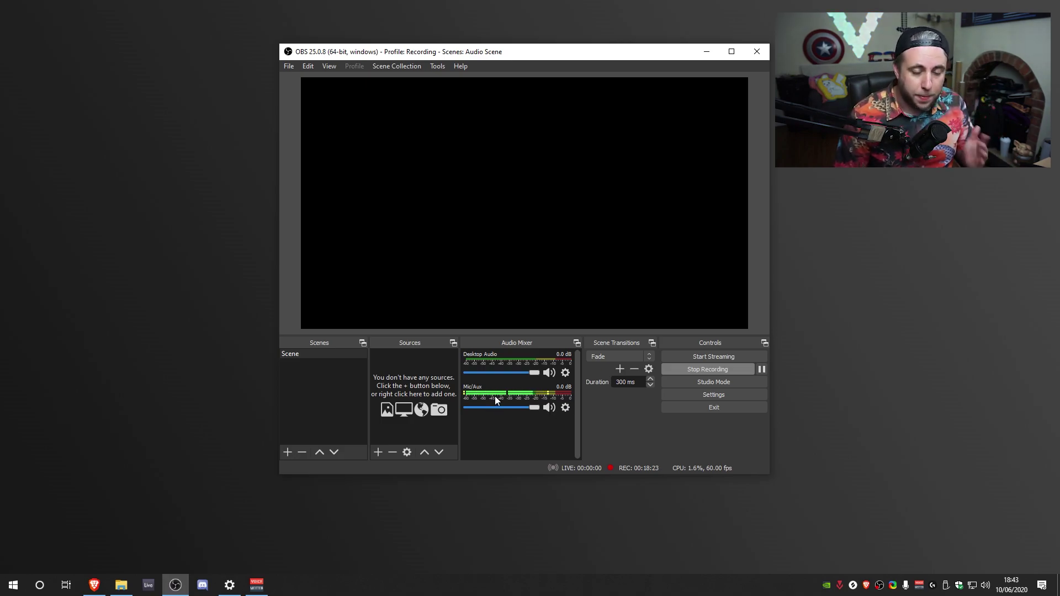
- Set the Mic/Aux audio monitoring to Monitor Only (mute output) in the advanced audio properties
right_click(499, 391)
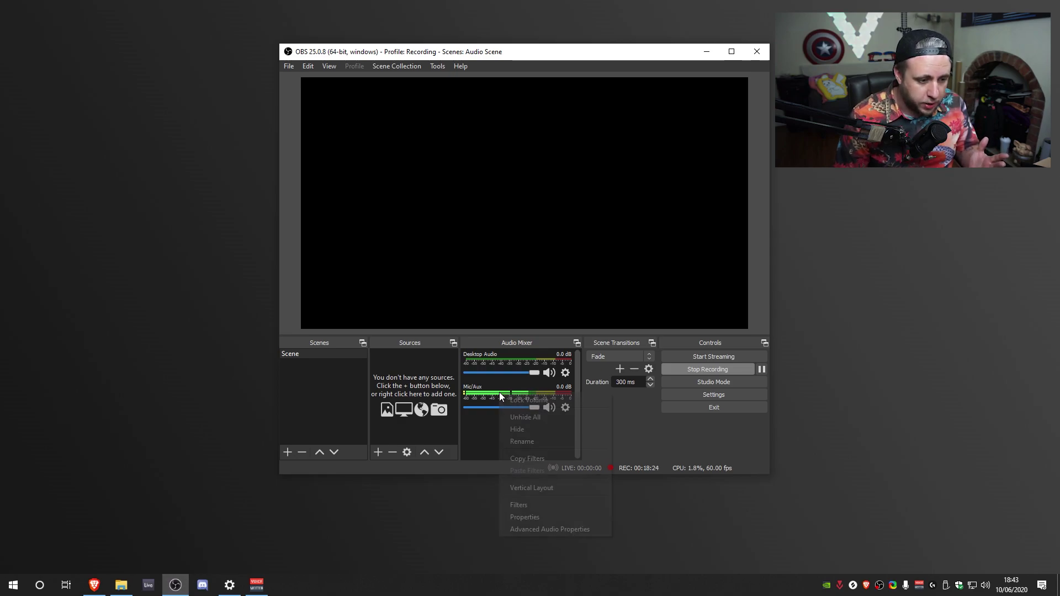
left_click(552, 529)
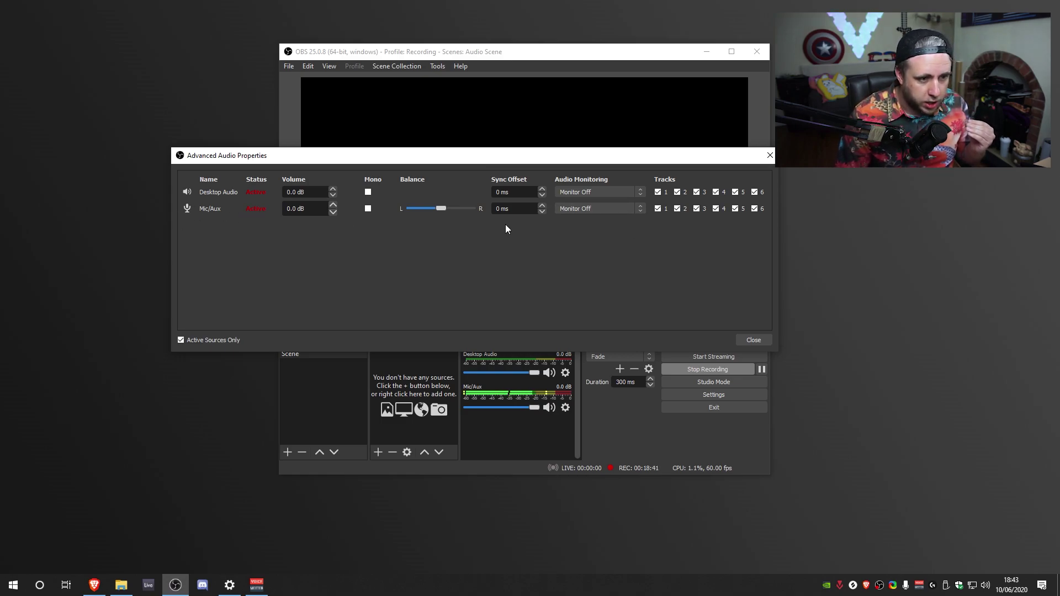
left_click(591, 208)
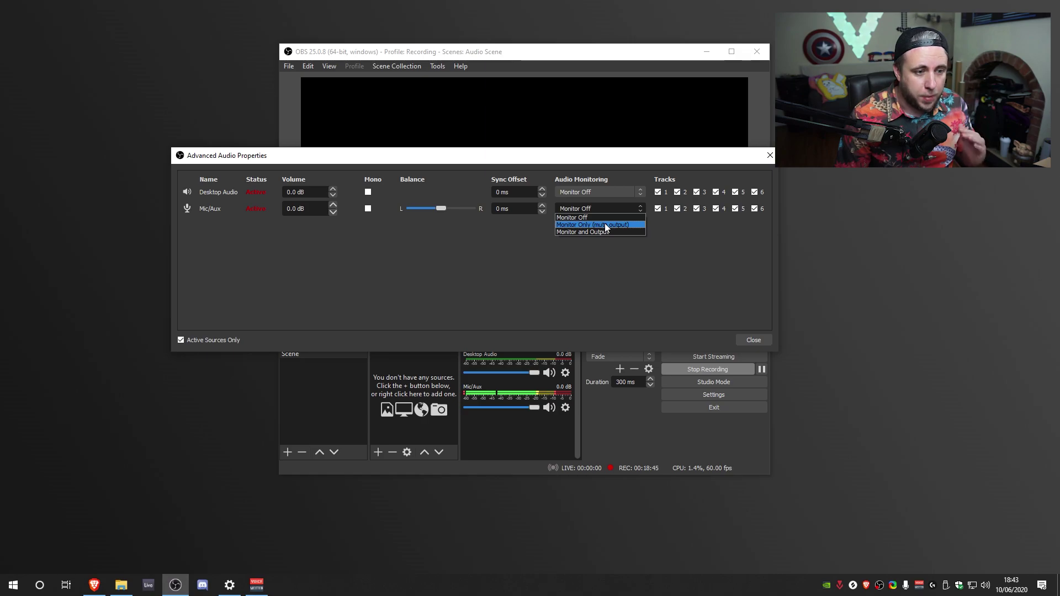
left_click(635, 225)
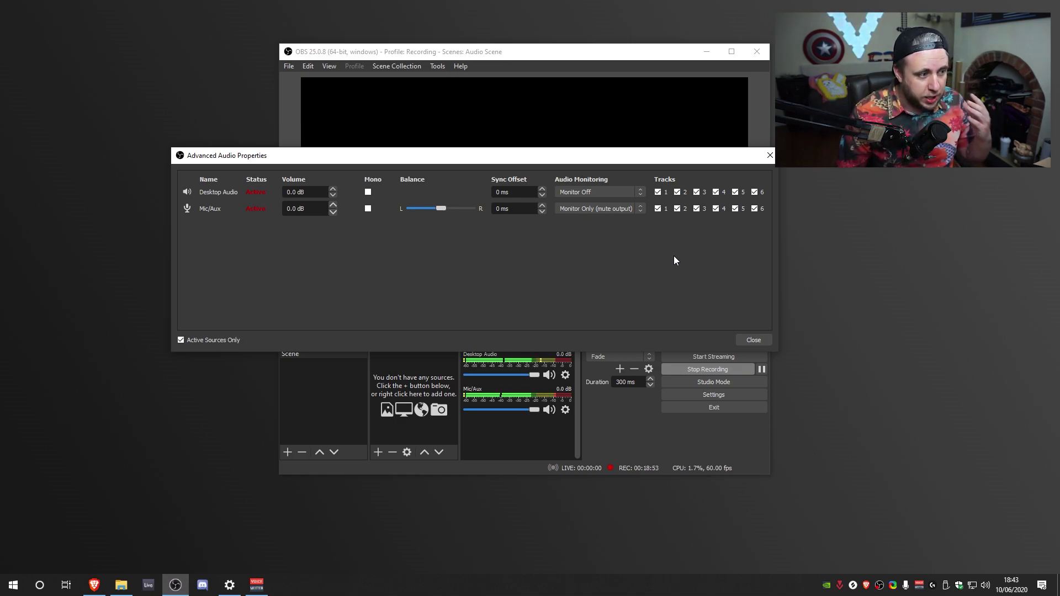
- Toggle the Mic/Aux audio monitoring between Monitor Off and Monitor Only (mute output), reopening the advanced audio properties in between
left_click(611, 209)
left_click(587, 211)
left_click(589, 210)
left_click(585, 223)
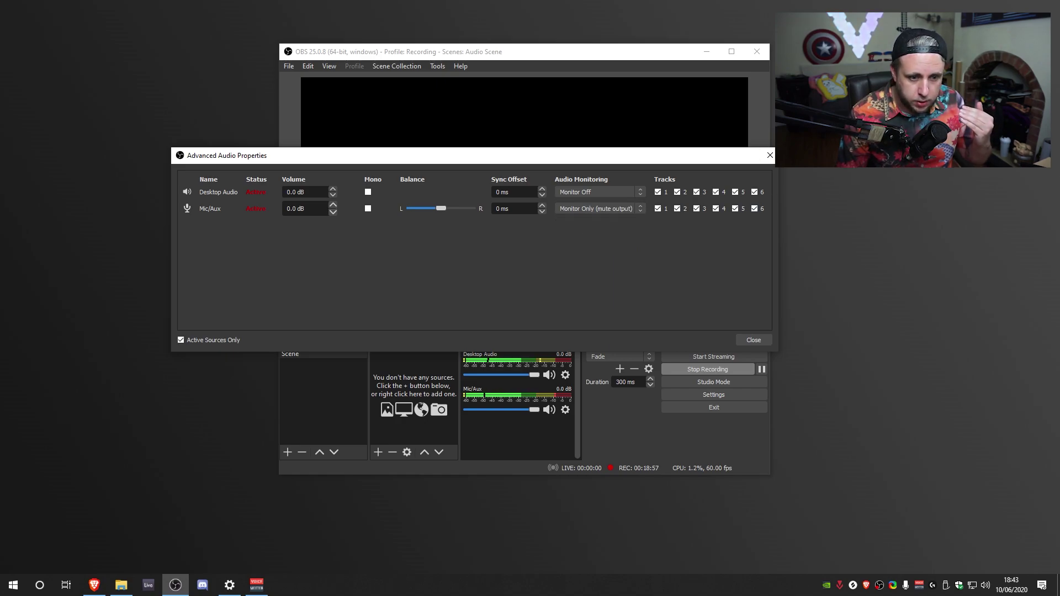
left_click(770, 155)
right_click(485, 390)
left_click(525, 528)
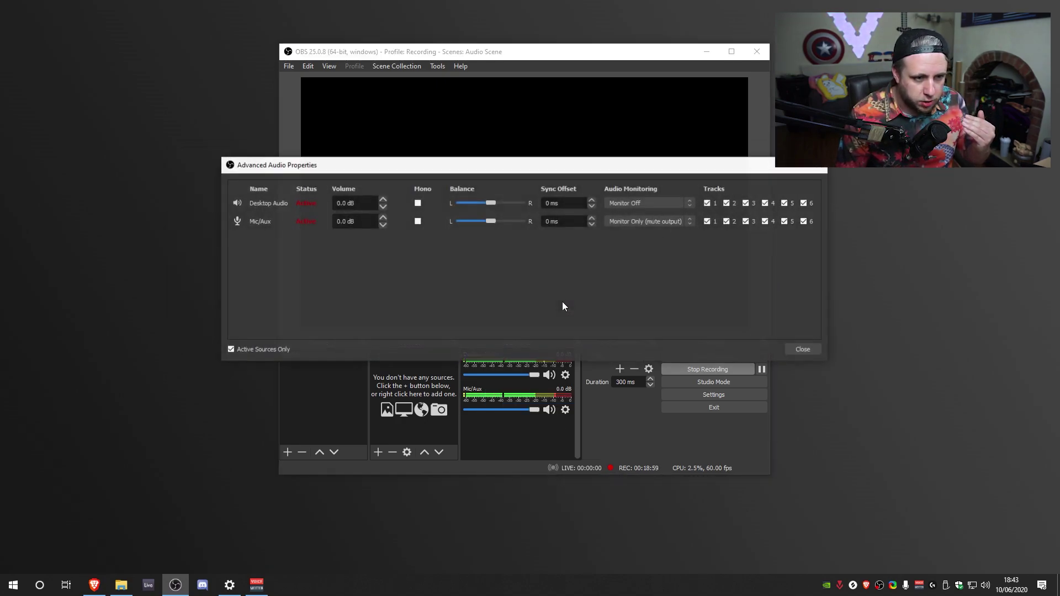
left_click(647, 222)
left_click(631, 229)
left_click(649, 222)
left_click(645, 237)
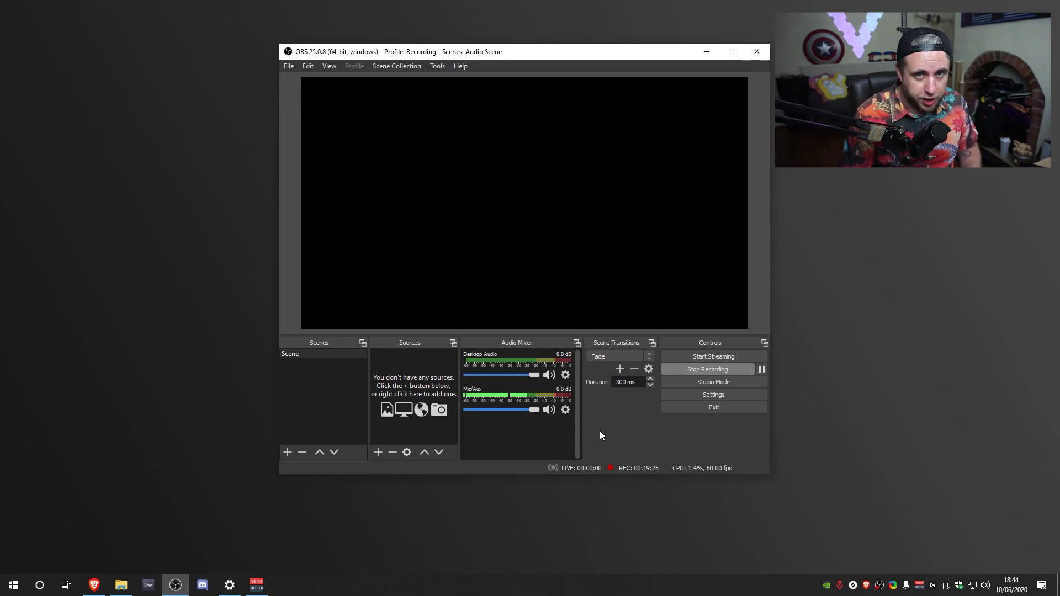
- Open the filters for Mic/Aux and arrange the filters window and the main window side by side
right_click(483, 395)
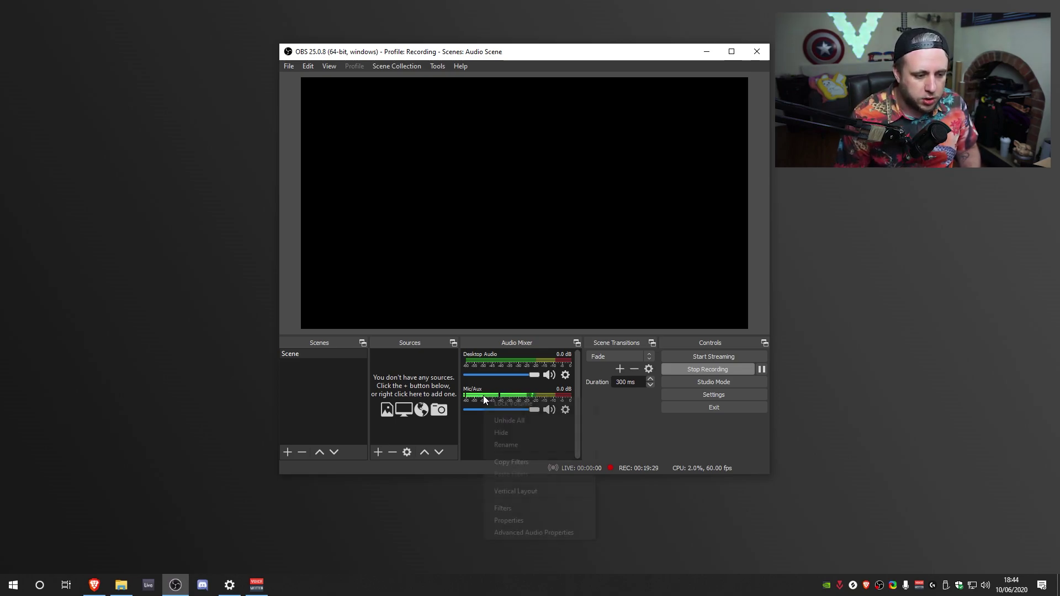
left_click(505, 507)
left_click_drag(513, 58, 306, 60)
left_click_drag(627, 51, 906, 57)
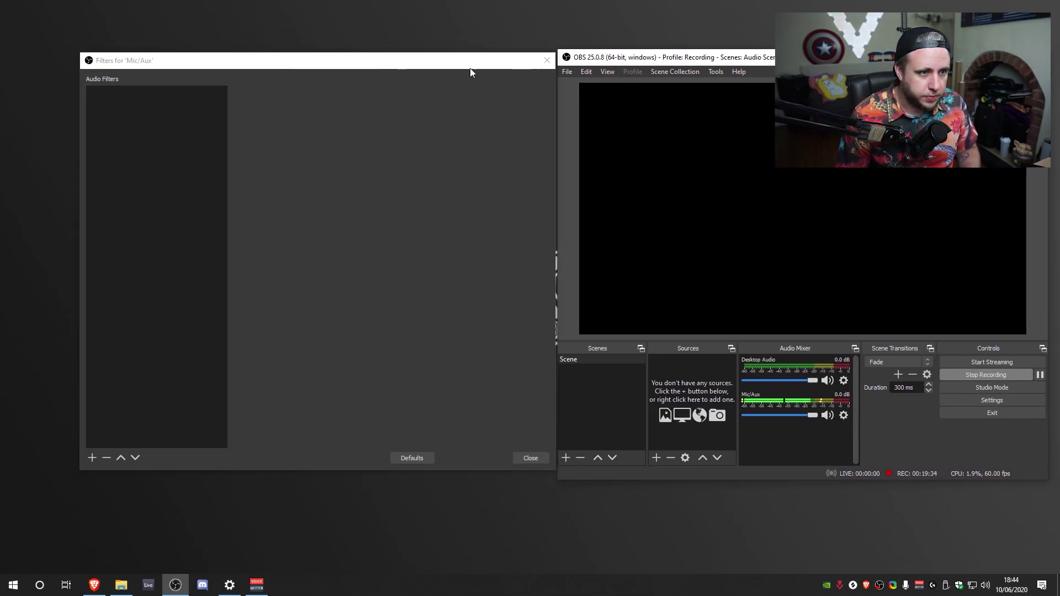
left_click_drag(521, 69, 492, 62)
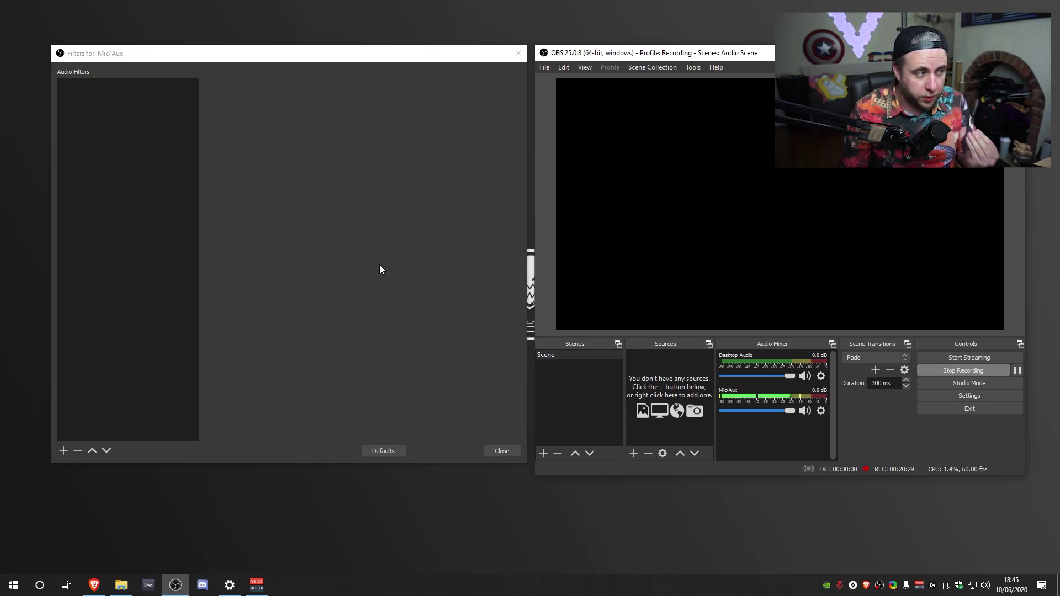
- Add a Compressor audio filter to Mic/Aux with its default name
left_click(198, 103)
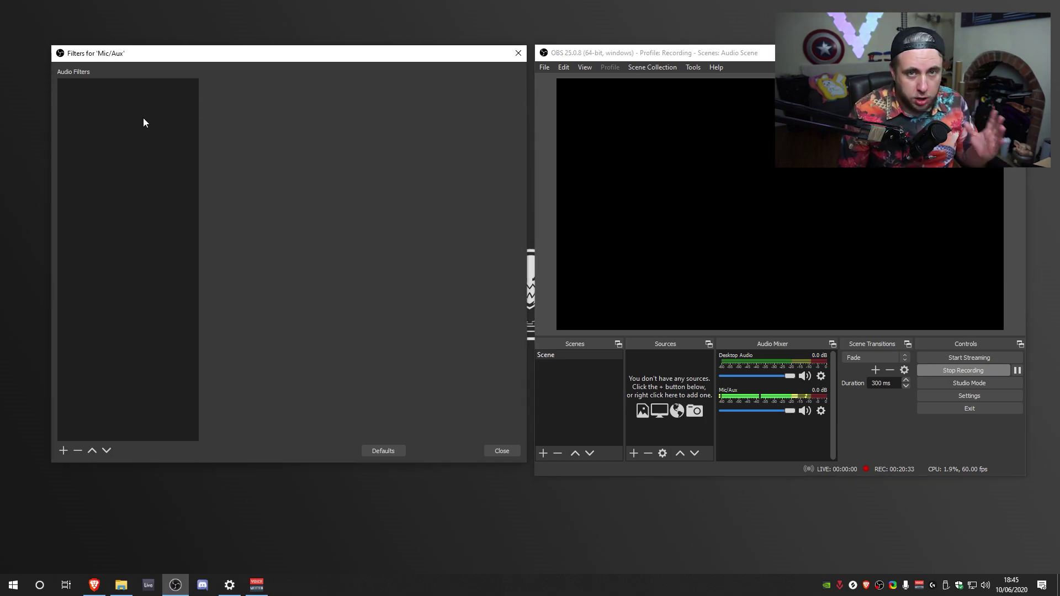
right_click(104, 117)
left_click(100, 243)
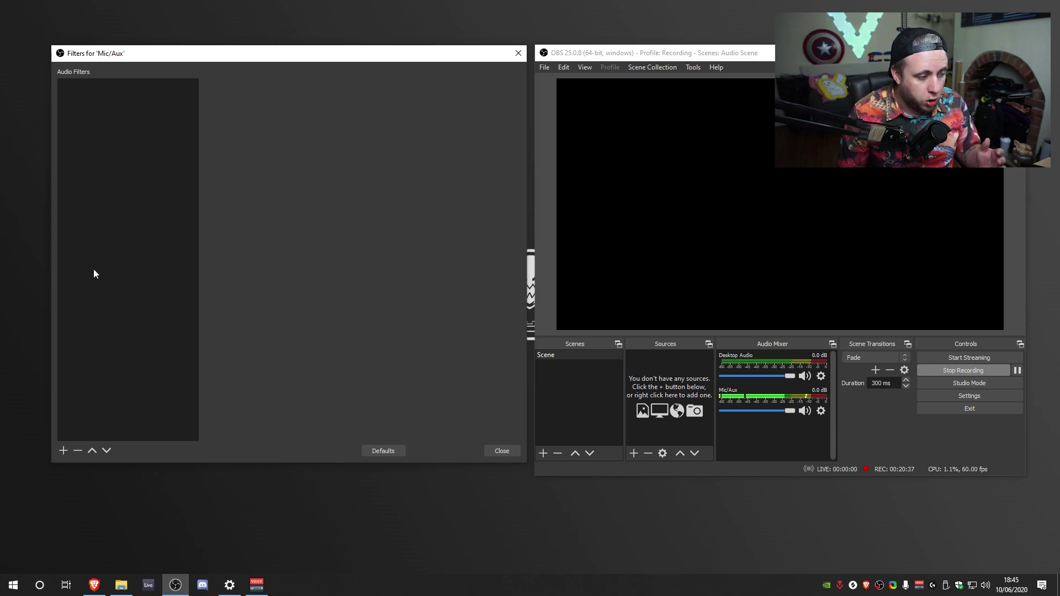
left_click(64, 449)
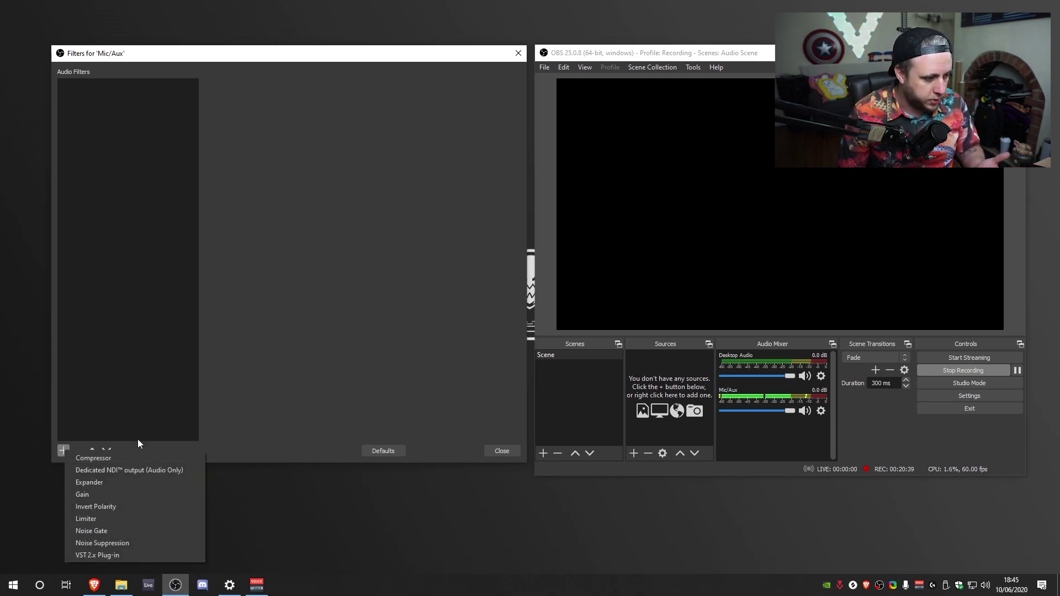
left_click(107, 457)
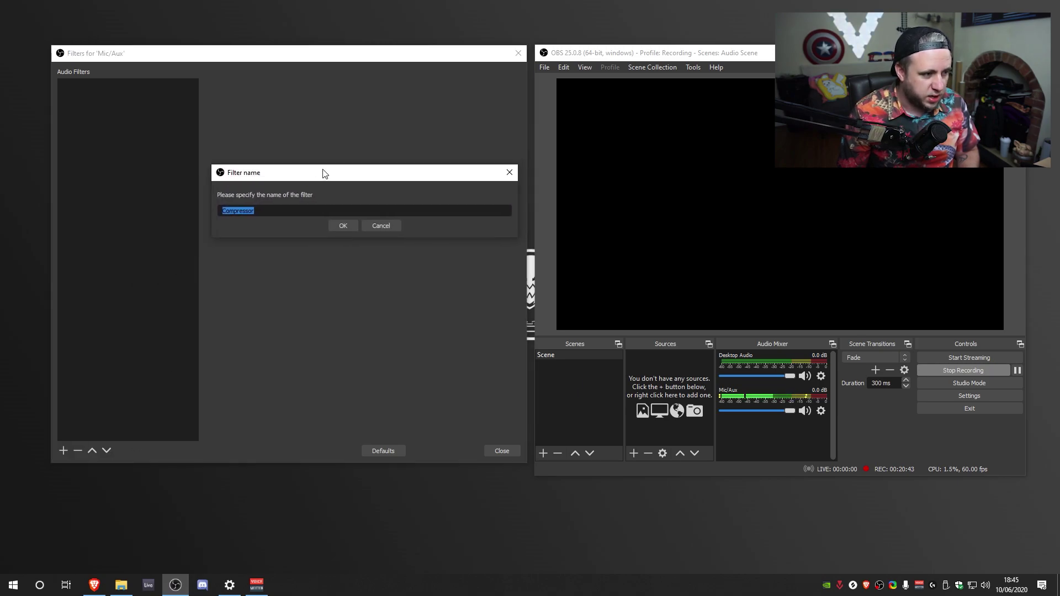
left_click(346, 219)
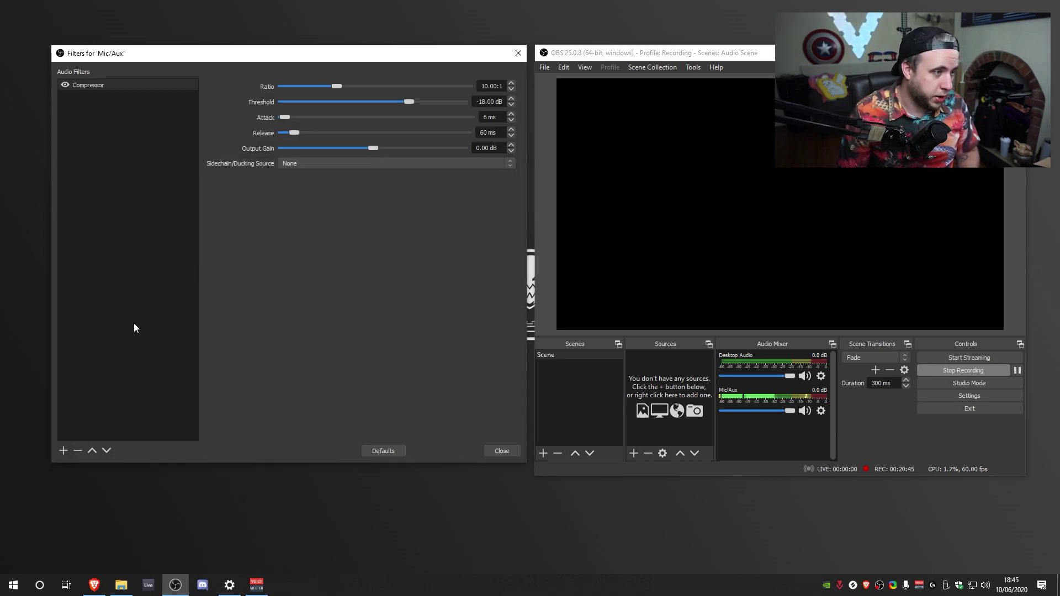
- Set the compressor's ratio to 3.00:1, its threshold to -30 dB and its attack to 1 ms
left_click_drag(337, 86, 311, 88)
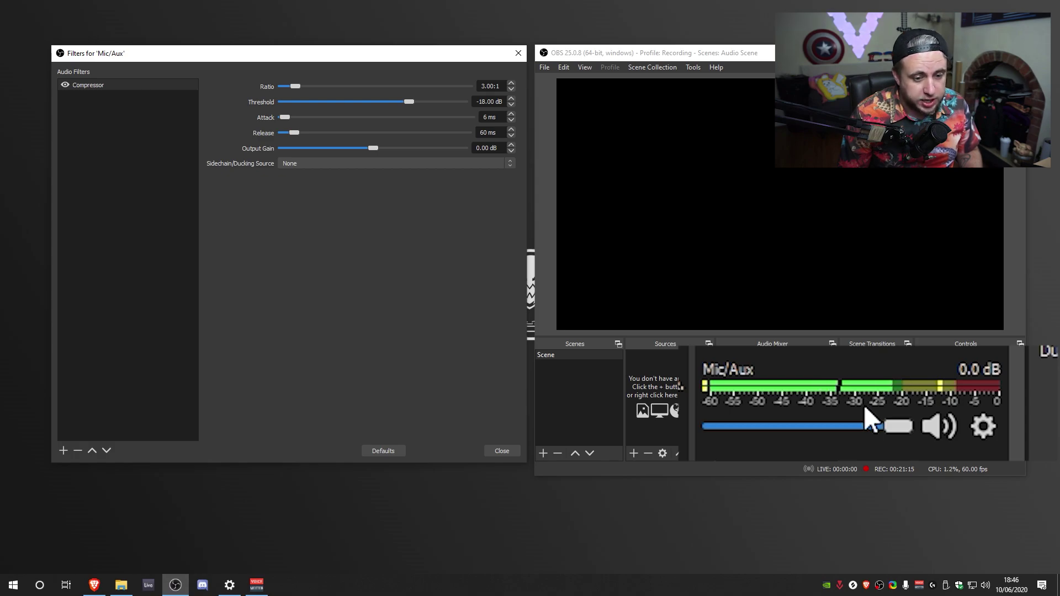
left_click_drag(409, 102, 375, 102)
double_click(489, 101)
type("3.00")
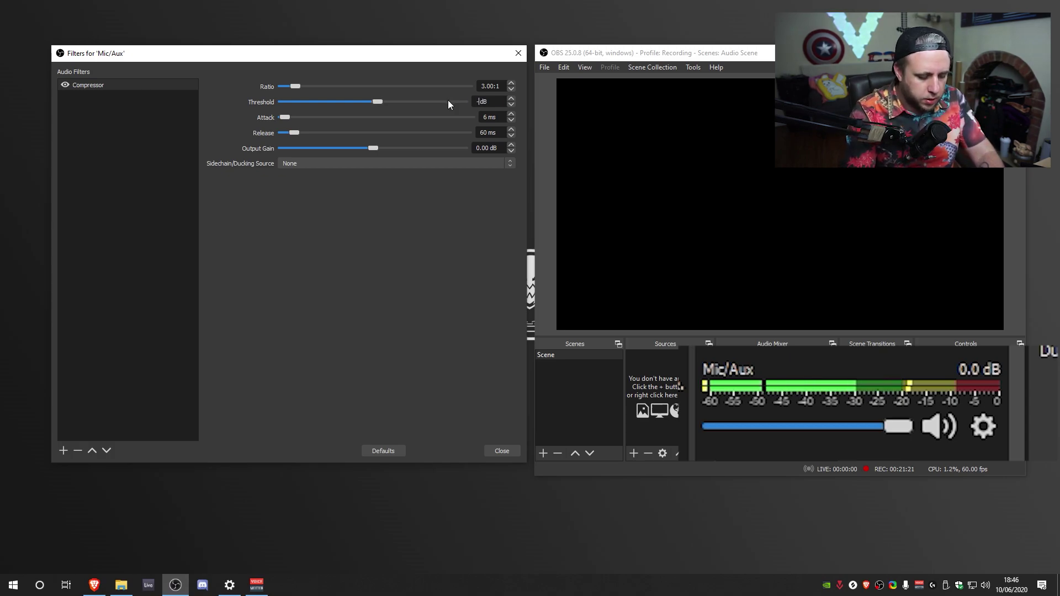
type("0")
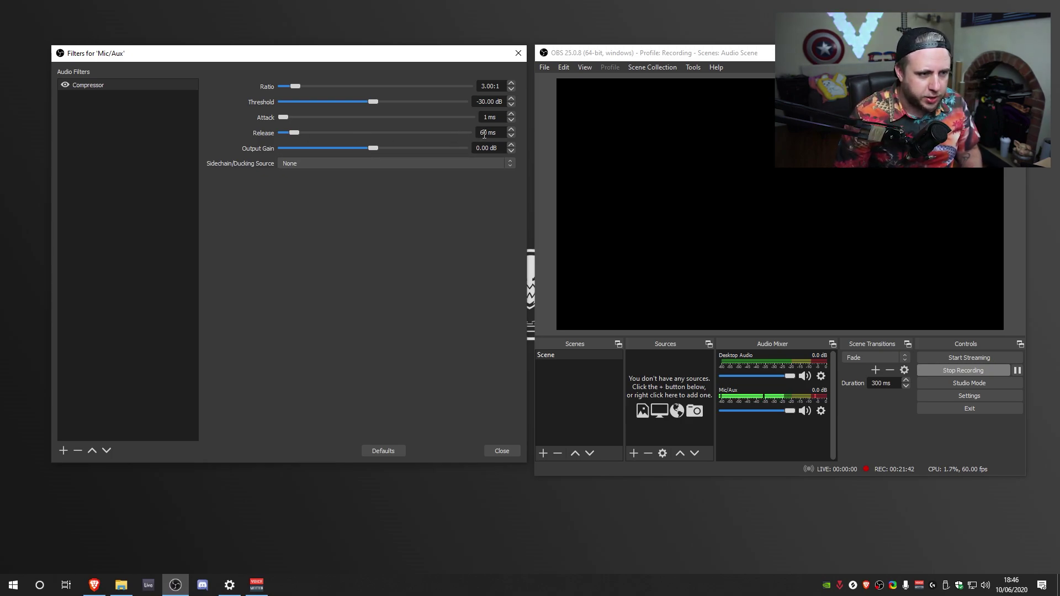
- Set the compressor's release to 50 ms and its output gain to 14 dB
type("5")
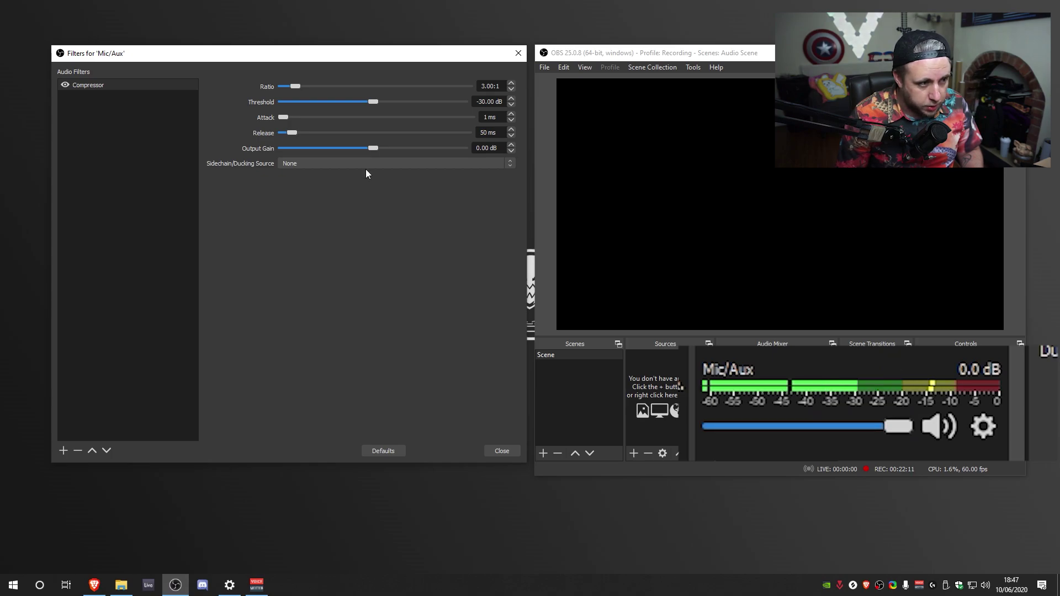
left_click_drag(373, 147, 414, 152)
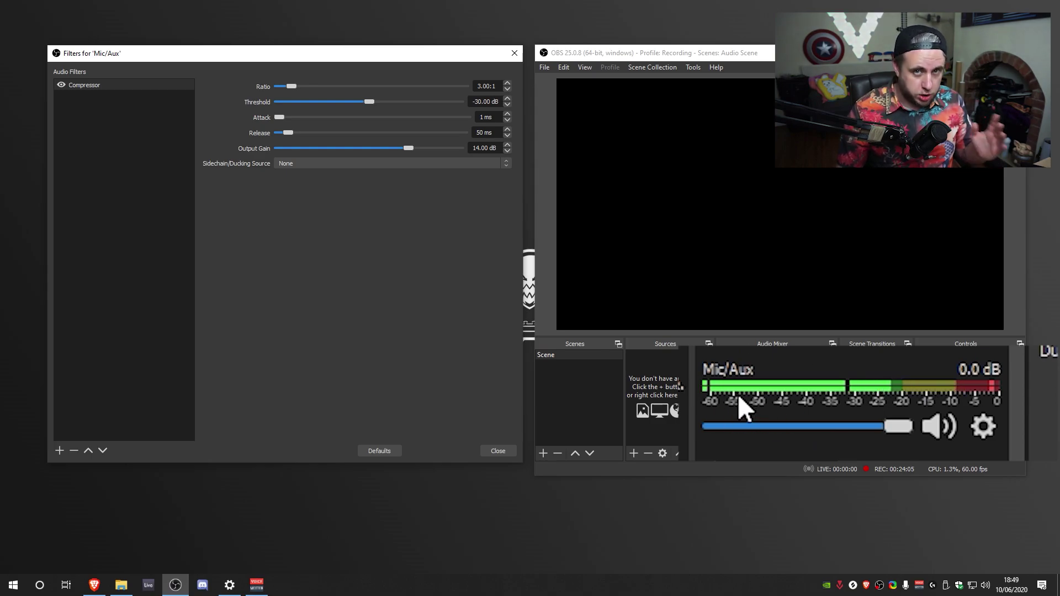
- Add a Noise Gate audio filter to Mic/Aux below the compressor
left_click(59, 451)
right_click(125, 178)
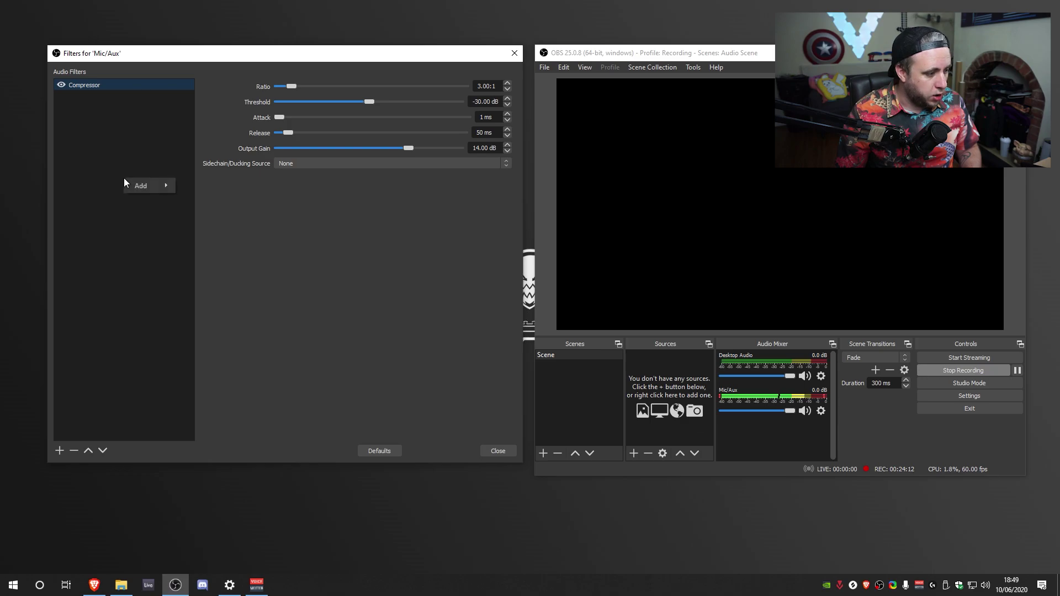
left_click(60, 450)
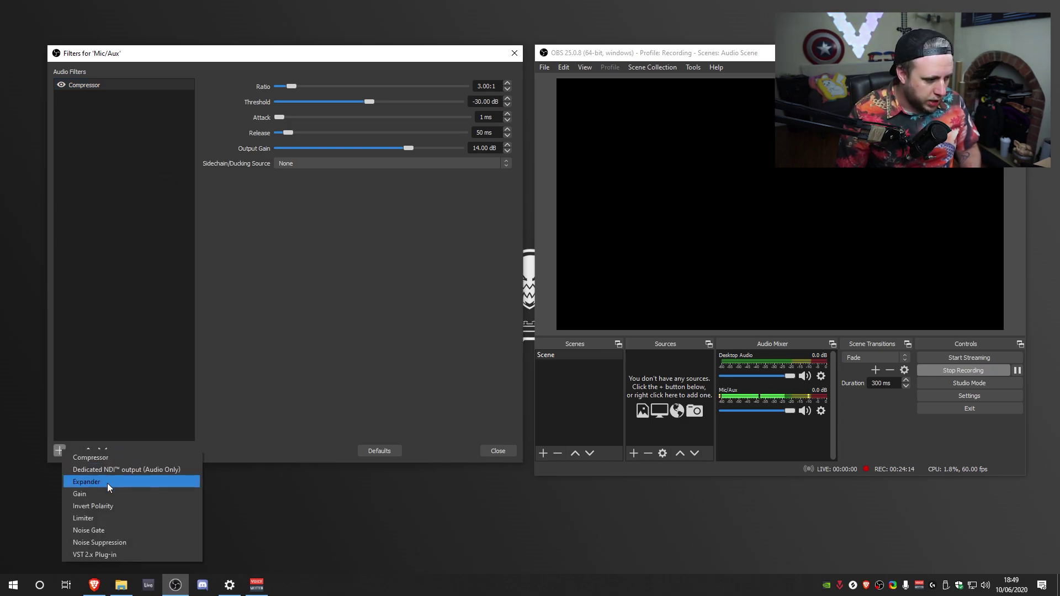
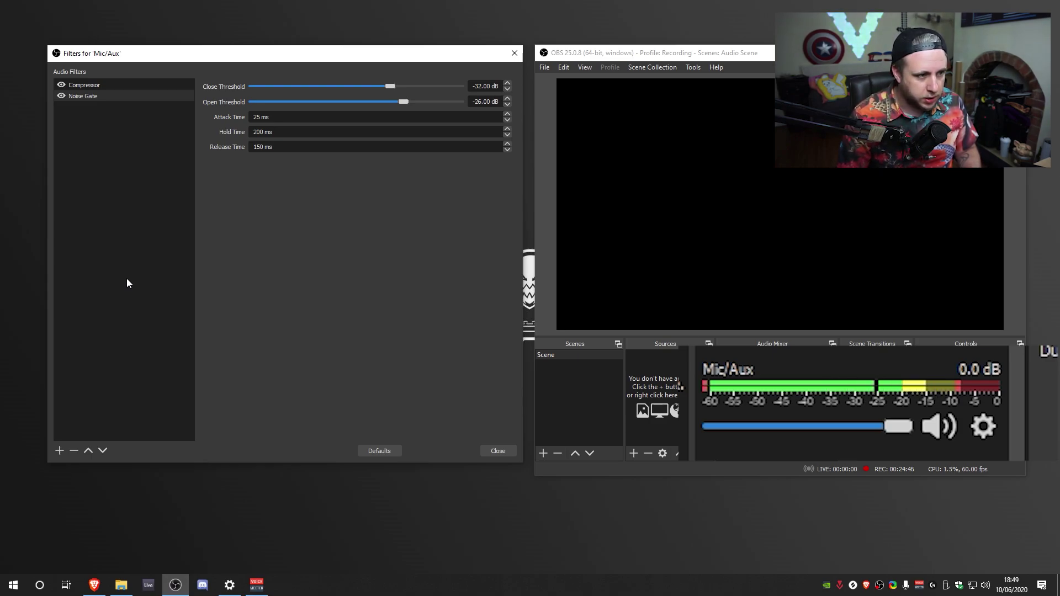
- Set the noise gate's close threshold to -30 dB and its open threshold to -20 dB, also trying an open threshold of -4 dB
left_click_drag(403, 101, 417, 102)
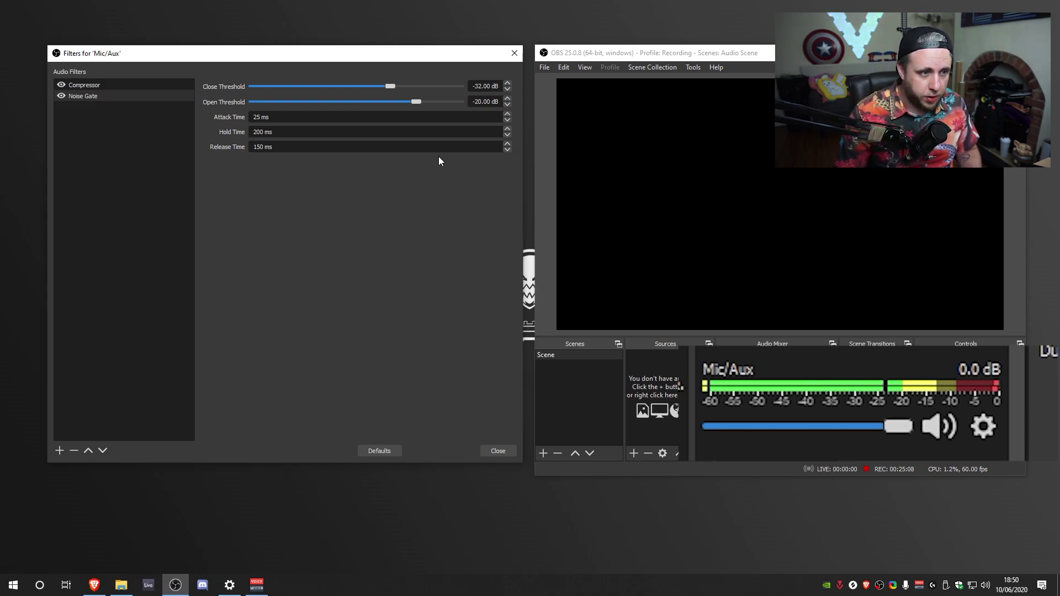
mouse_move(391, 87)
left_mouse_down()
mouse_move(407, 89)
mouse_move(395, 89)
left_mouse_up()
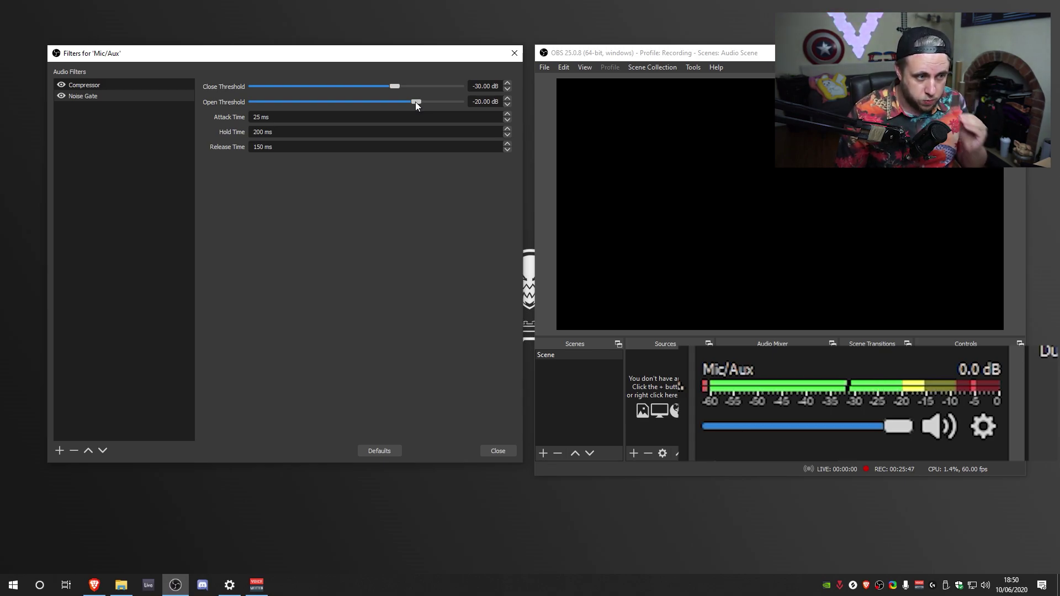
left_click_drag(416, 101, 449, 99)
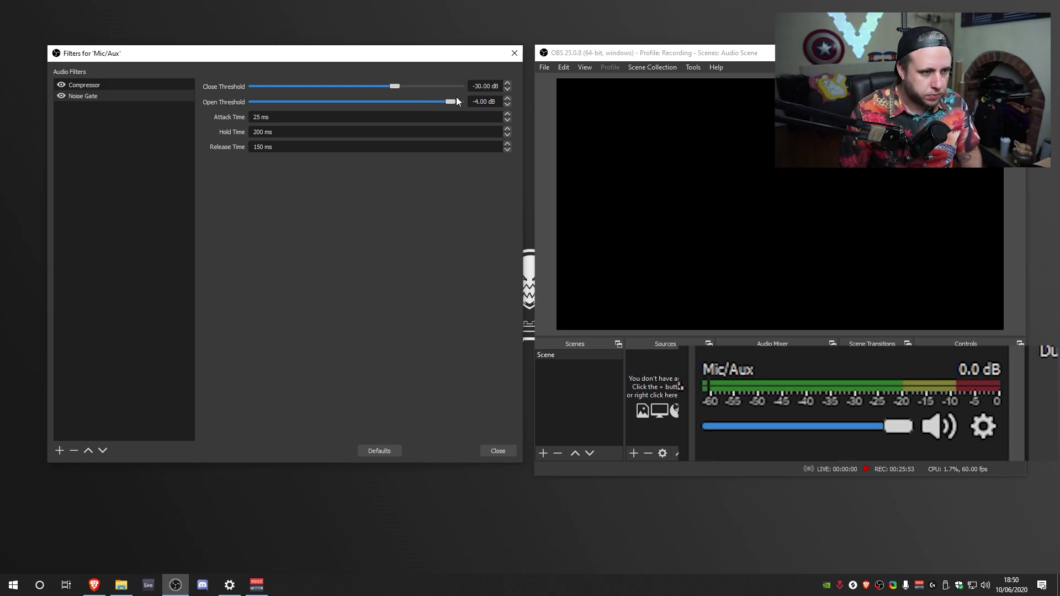
left_click_drag(451, 101, 423, 105)
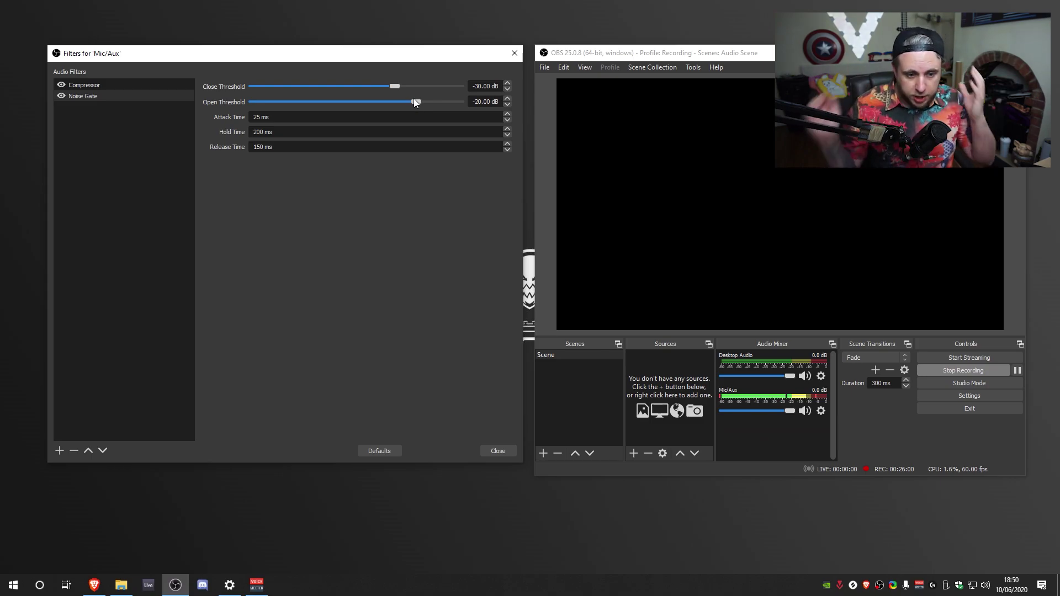
- Review the audio monitoring options for Mic/Aux in the Advanced Audio Properties, leaving monitoring off
right_click(737, 393)
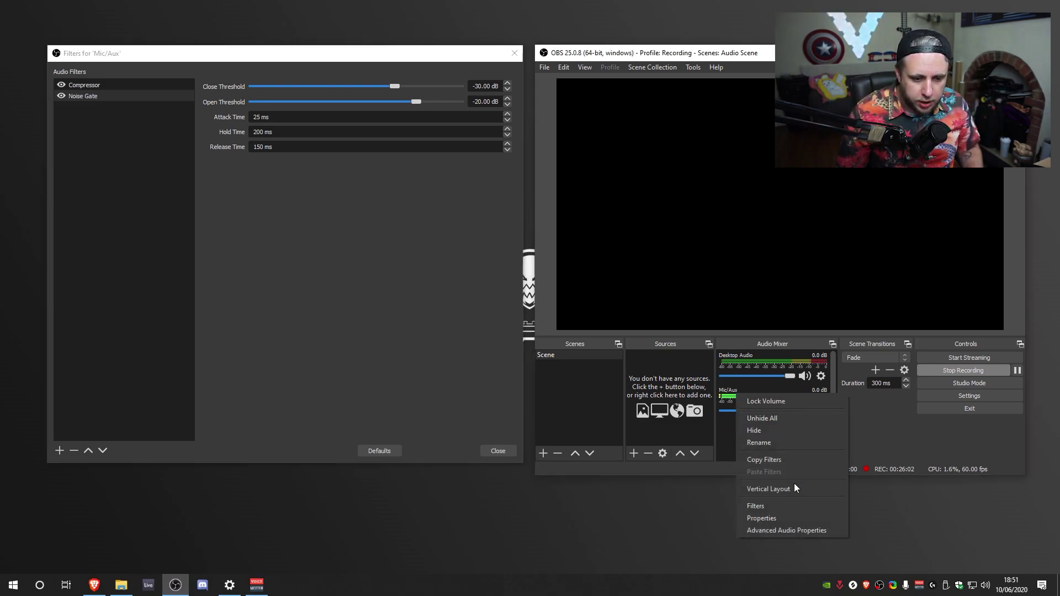
left_click(777, 526)
left_click(876, 222)
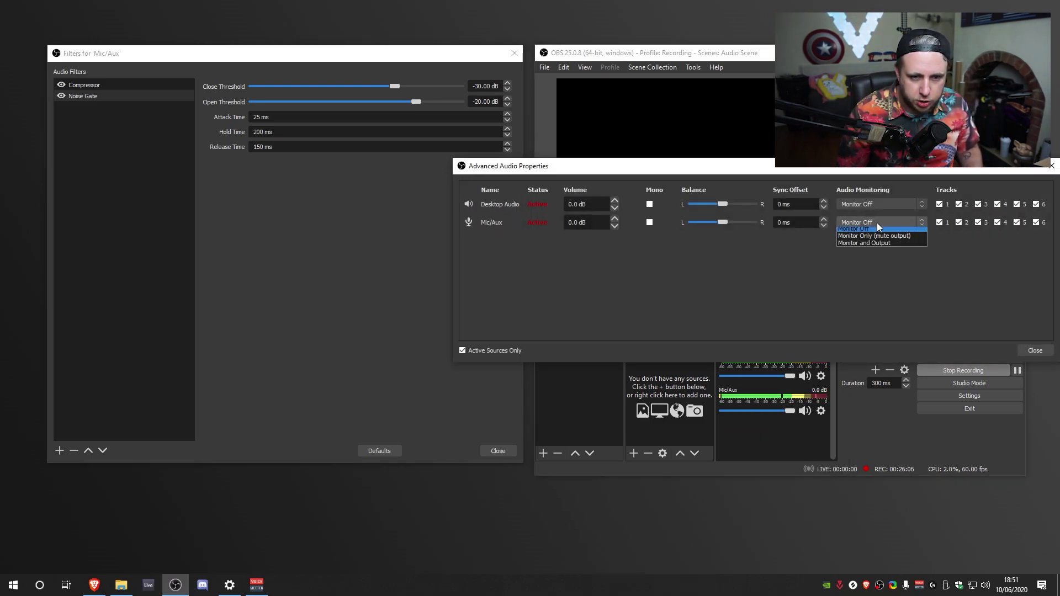
left_click(874, 239)
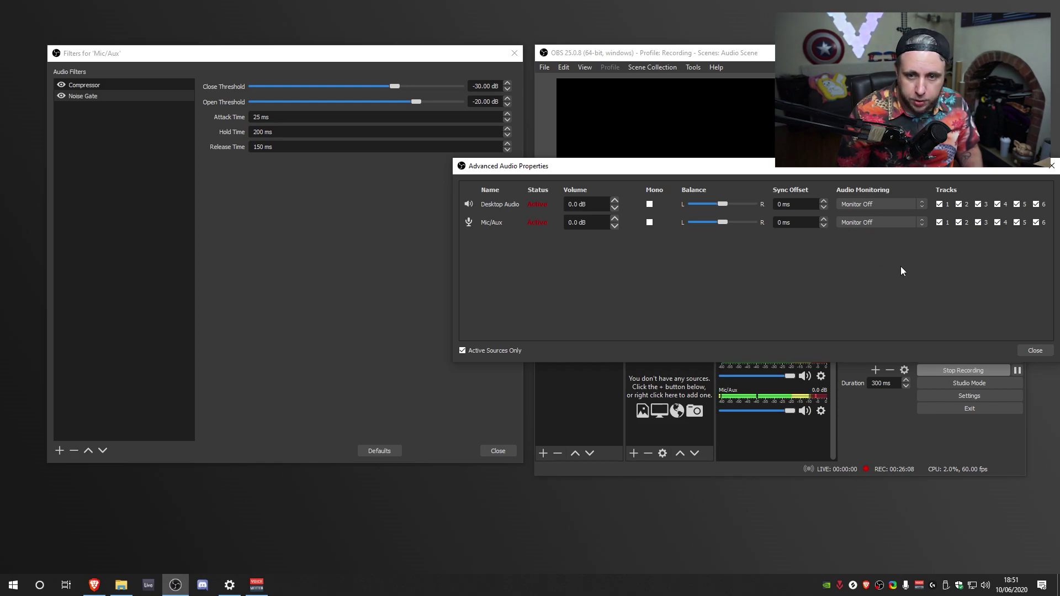
key("Escape")
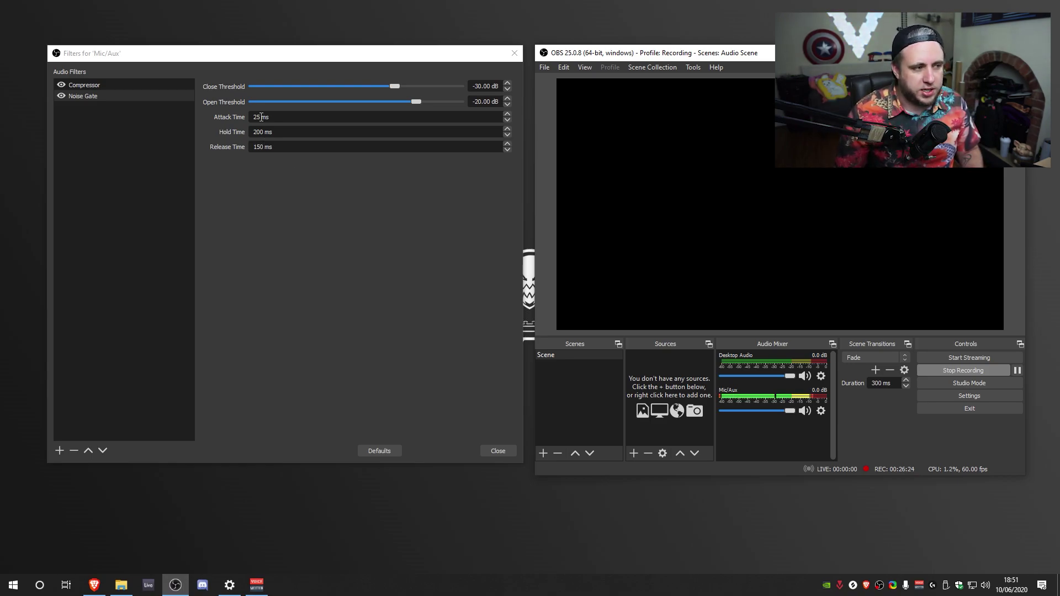
- Set the noise gate's attack time, hold time and release time to 10 ms each
double_click(261, 117)
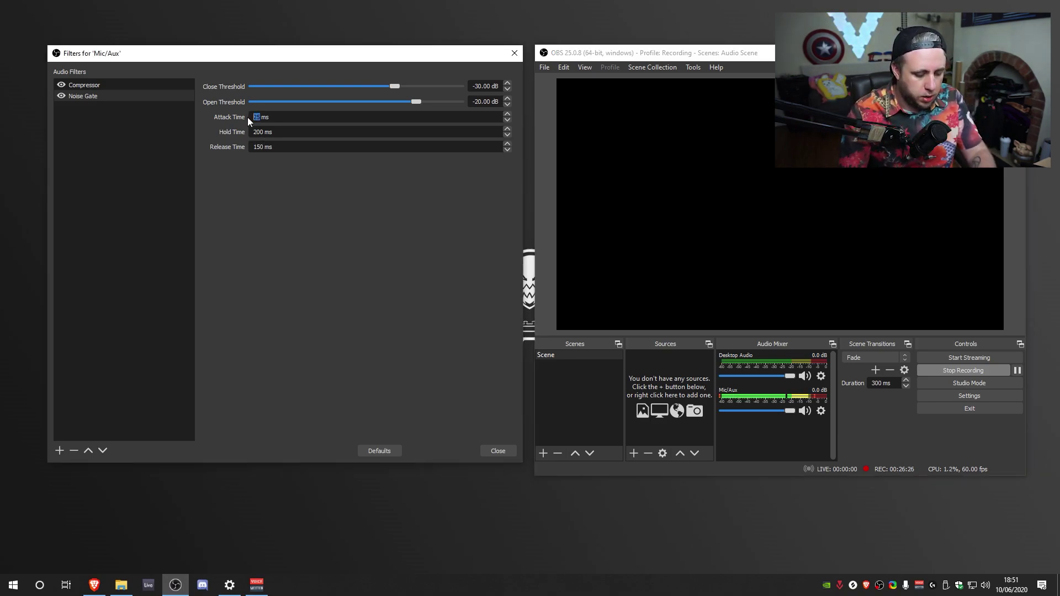
type("1")
type("0")
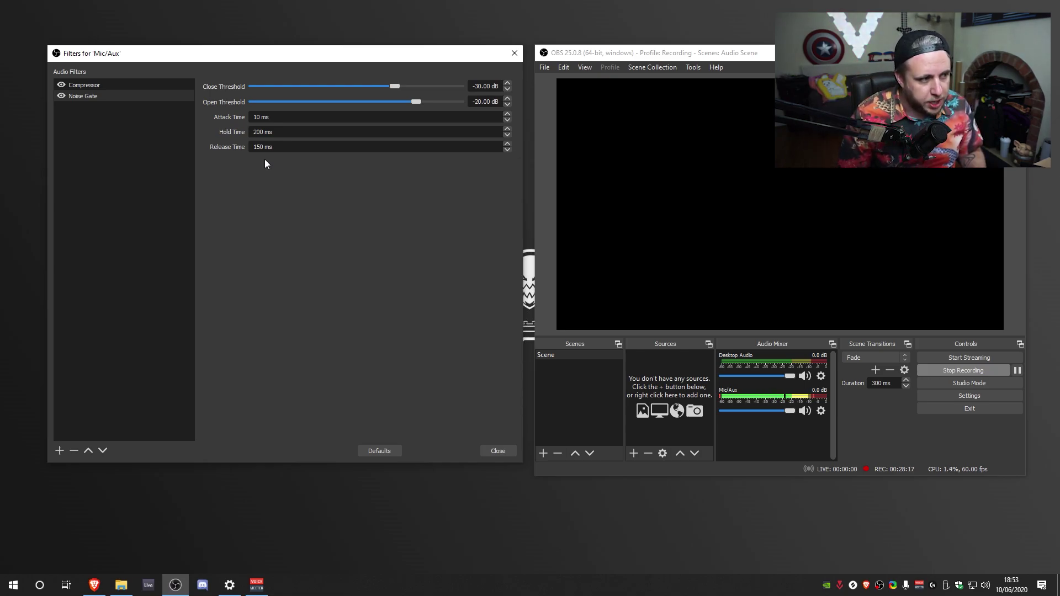
left_click_drag(264, 132, 251, 133)
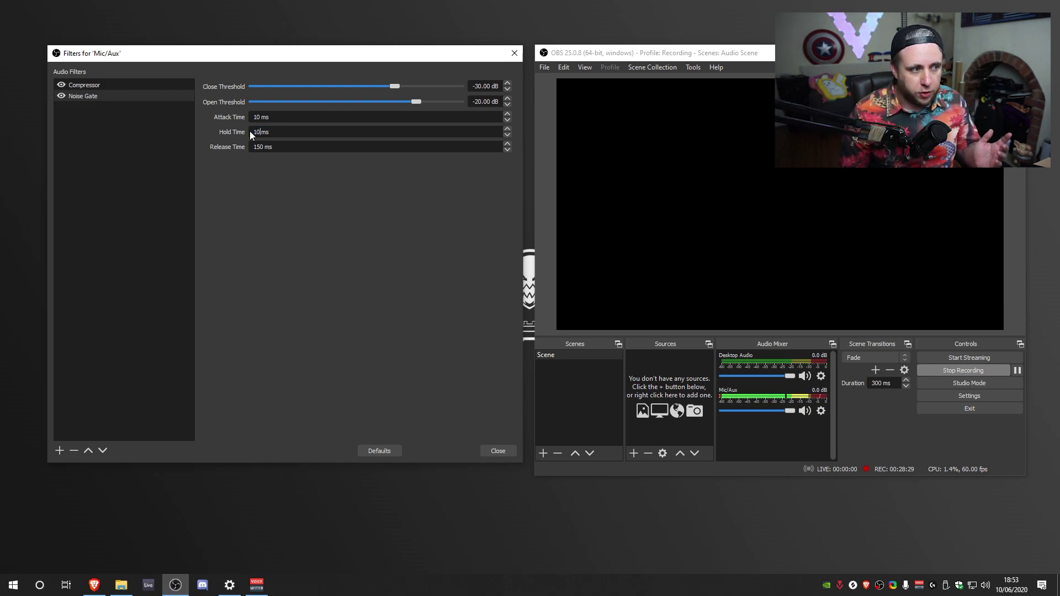
left_click_drag(265, 147, 239, 148)
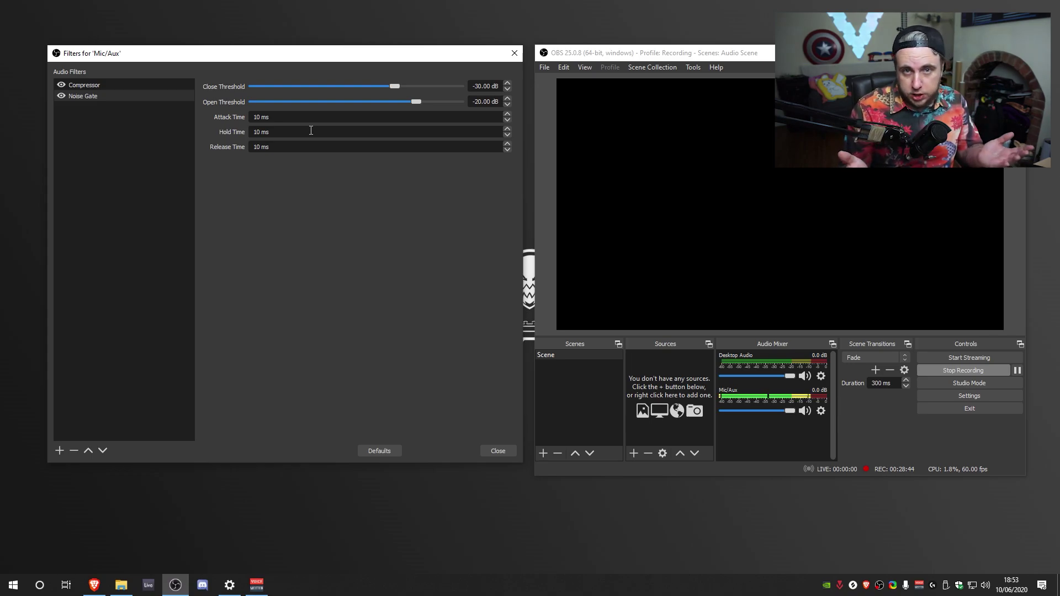
- Set the noise gate's hold time to 500 ms and its release time to 100 ms
left_click_drag(259, 131, 247, 132)
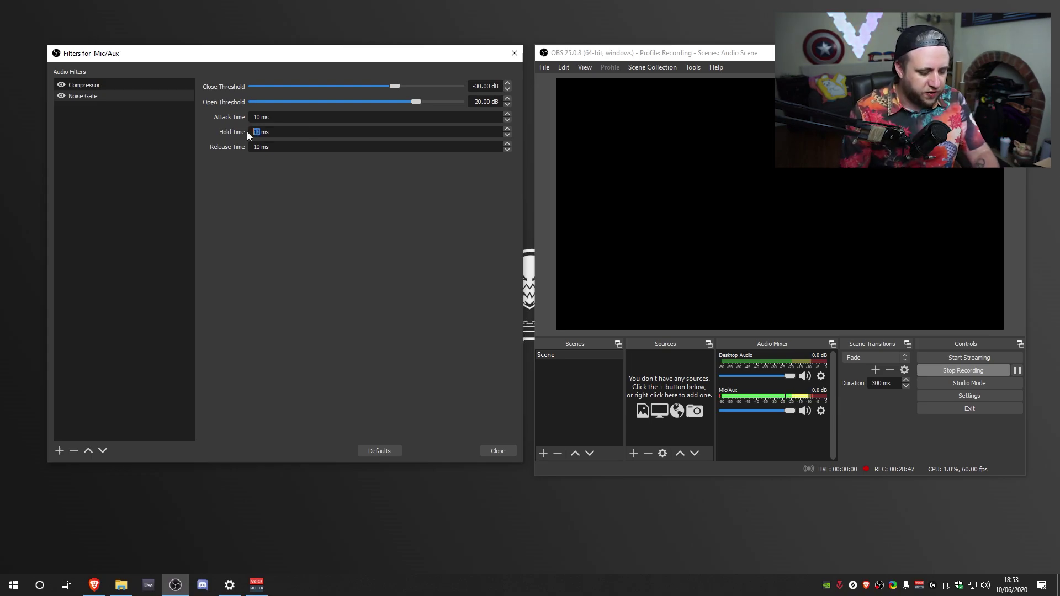
type("500")
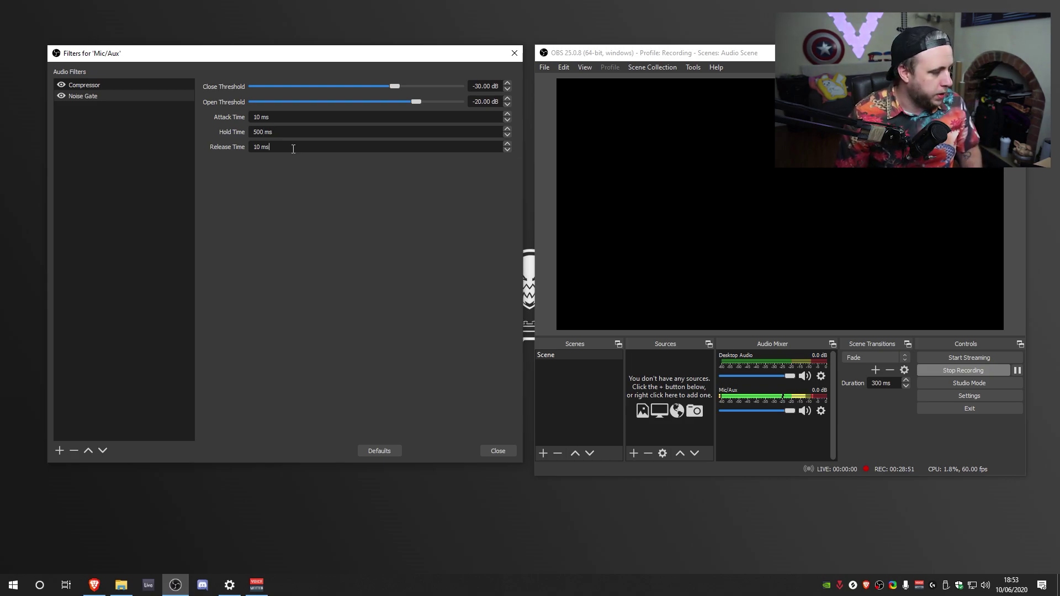
type("0")
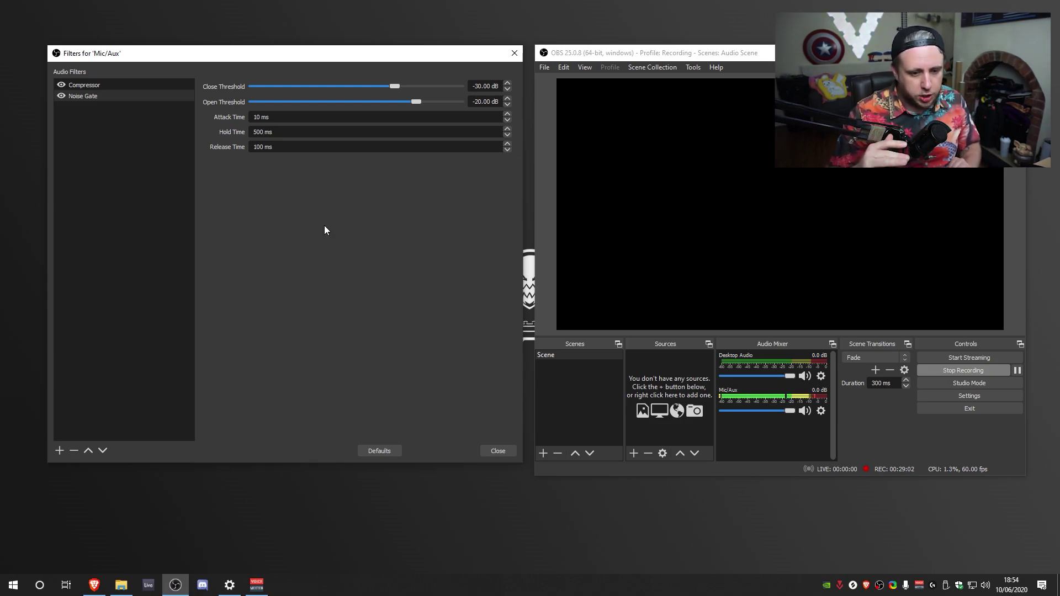